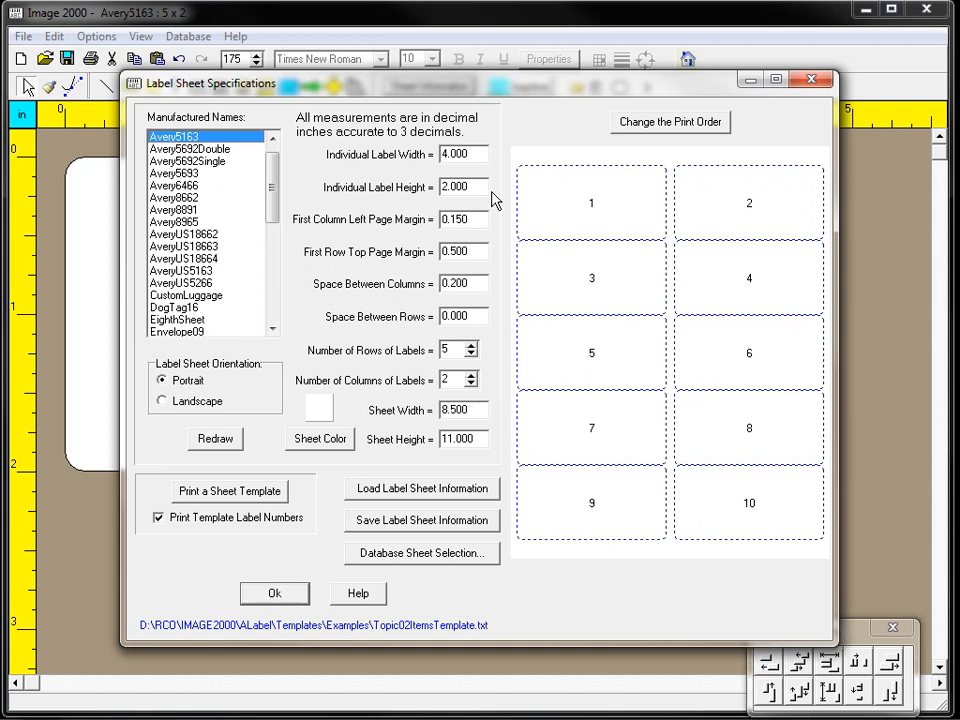
Load the predefined Avery5160 label sheet specifications, followed by those of Avery8662.
{"action": "left_click_drag", "start_coordinate": [270, 176], "coordinate": [270, 157]}
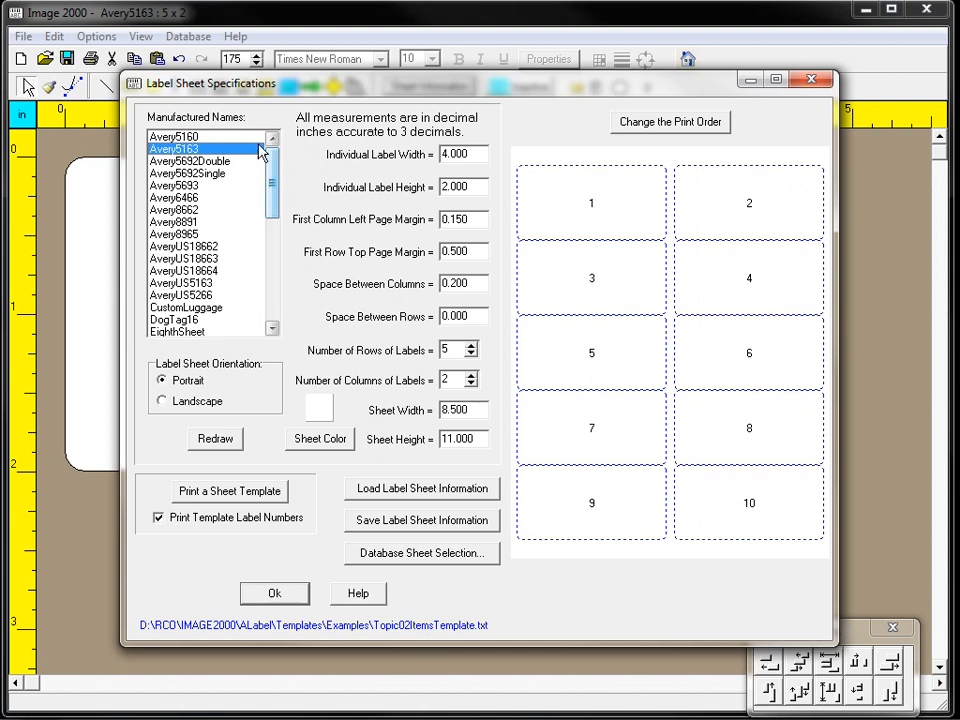
{"action": "left_click", "coordinate": [219, 139]}
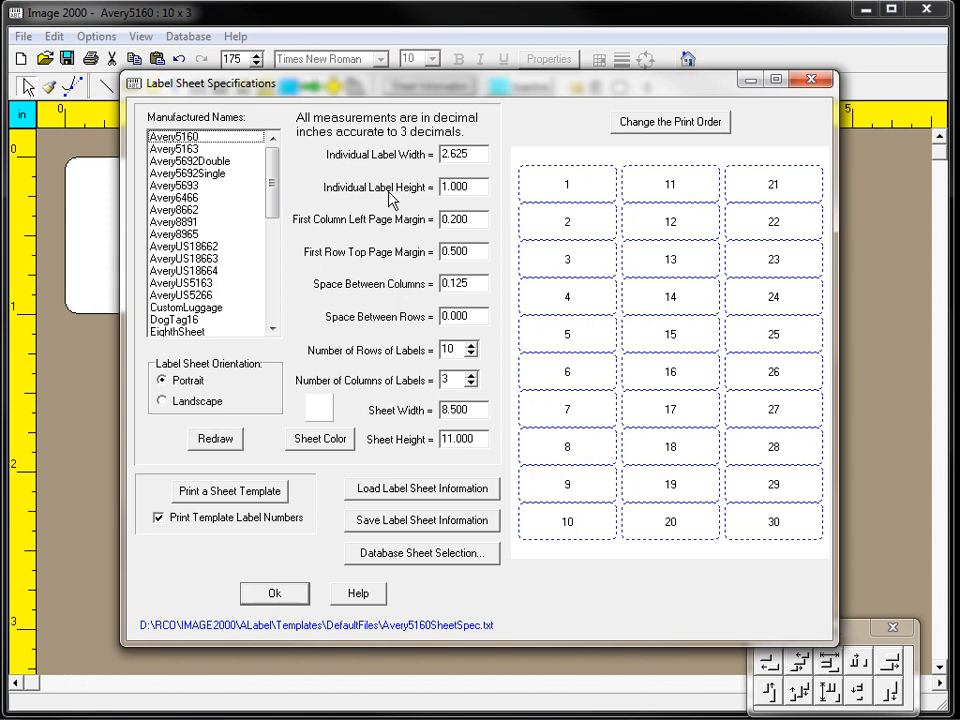
{"action": "left_click", "coordinate": [184, 212]}
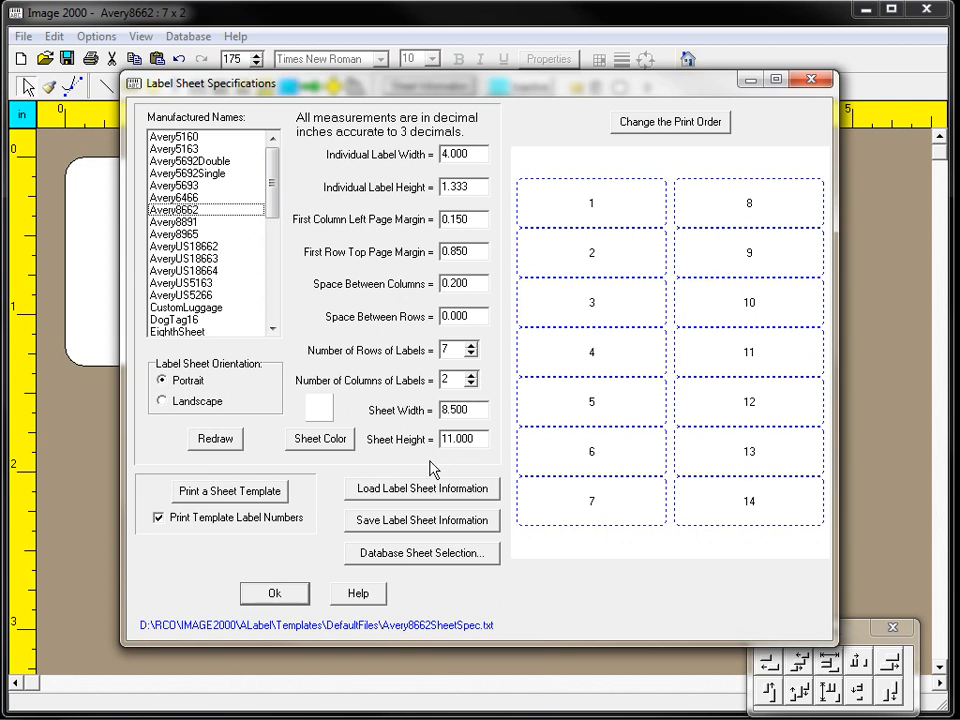
Open the database of manufactured sheets and sort its records by manufacturer name, followed by manufacturer number.
{"action": "left_click", "coordinate": [433, 564]}
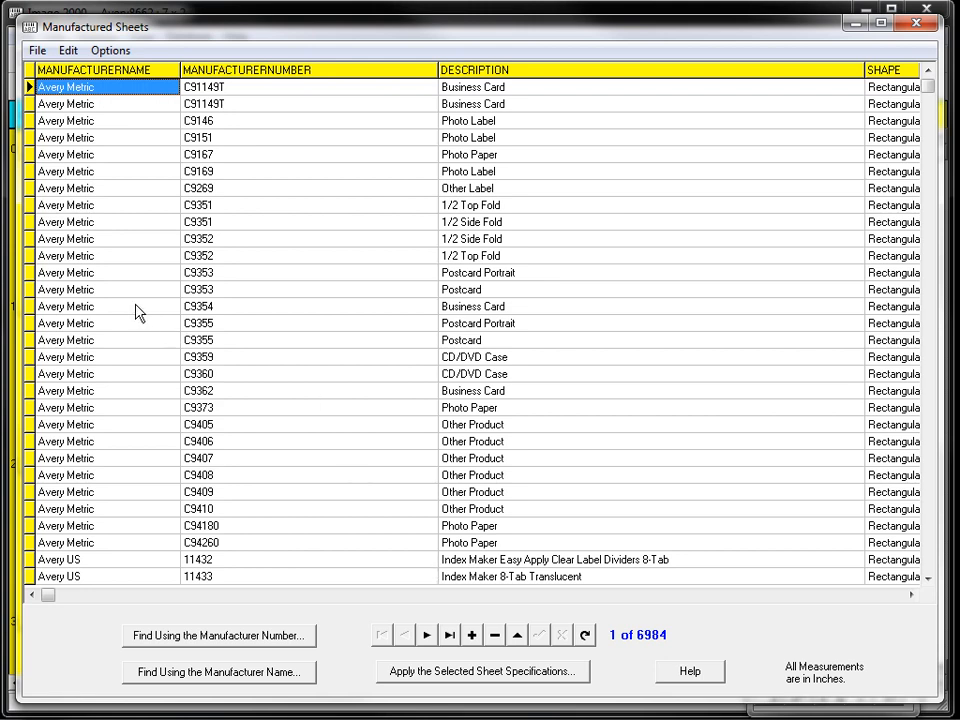
{"action": "left_click", "coordinate": [109, 560]}
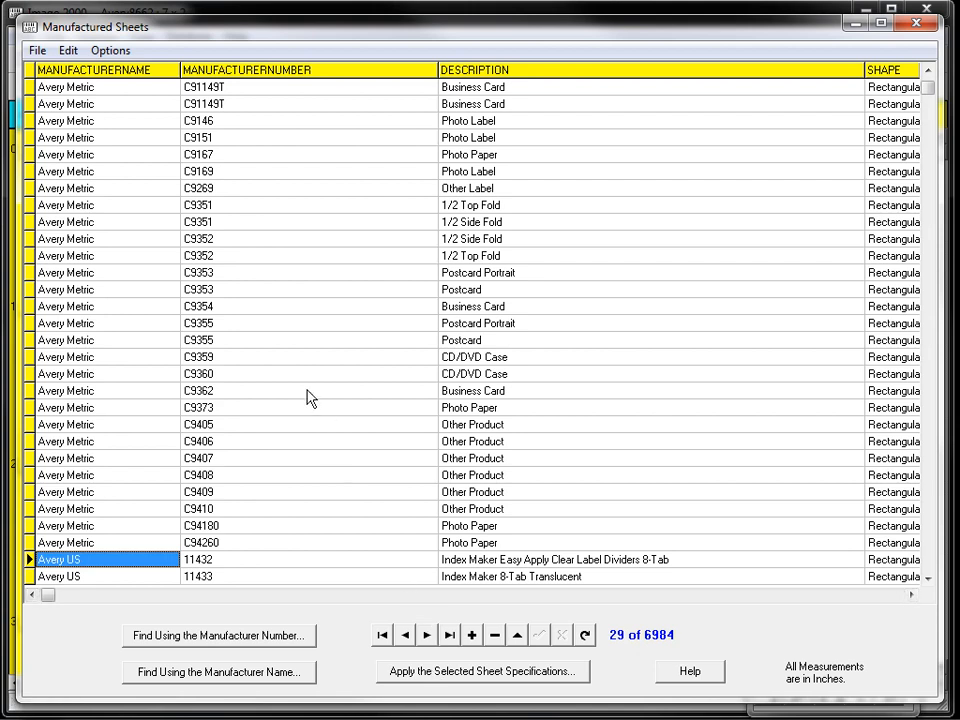
{"action": "left_click", "coordinate": [148, 75]}
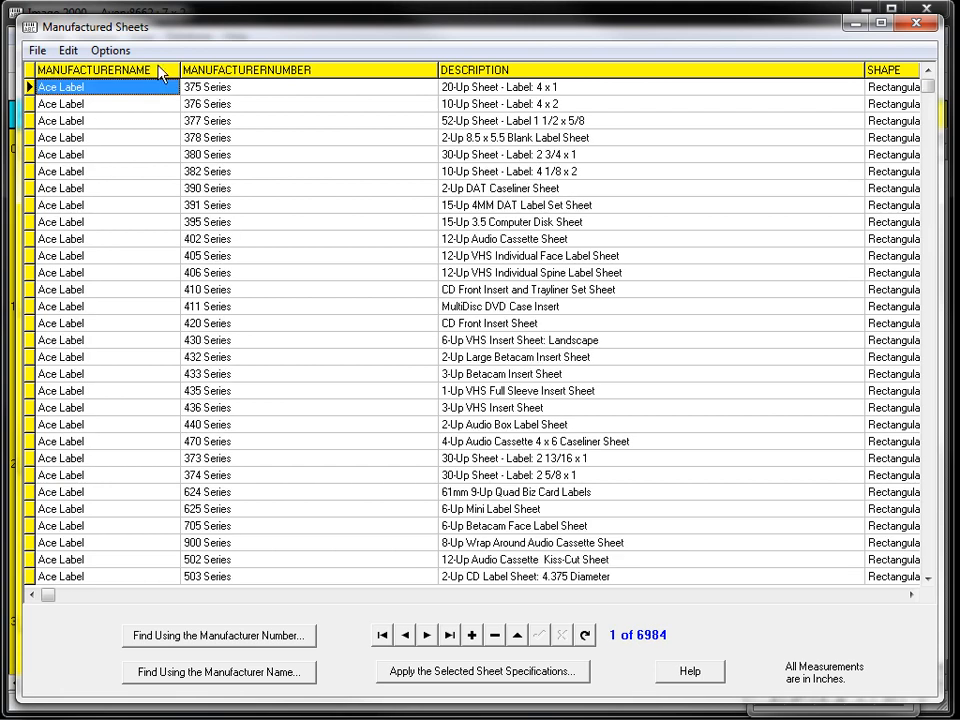
{"action": "left_click", "coordinate": [340, 74]}
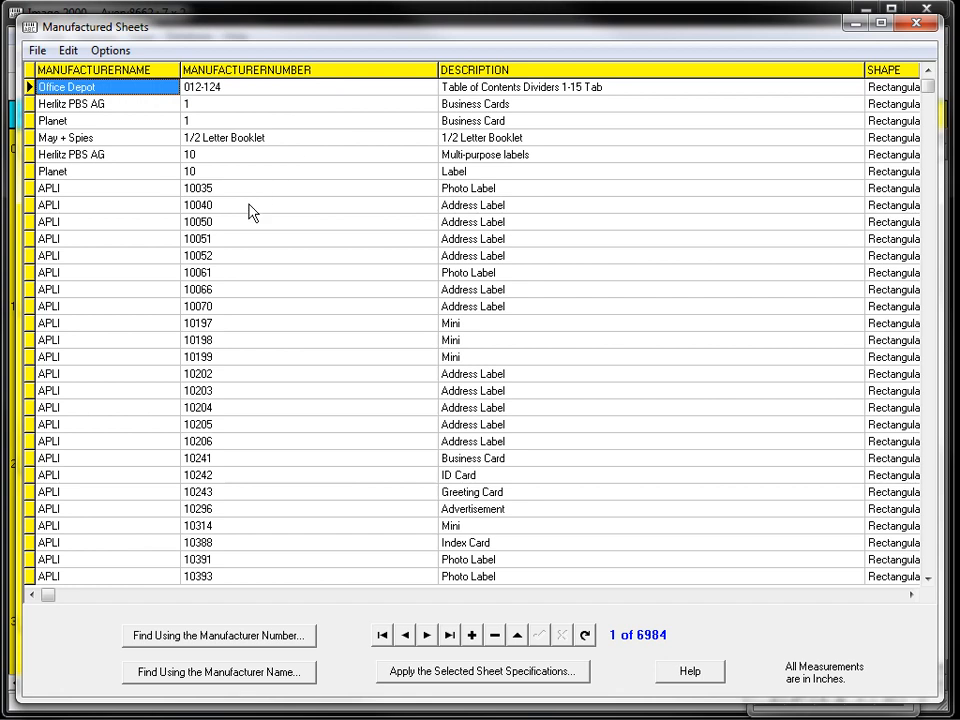
Find manufacturer number 8662 in the sheet database and apply the specifications of the Avery US 8662 record.
{"action": "left_click", "coordinate": [225, 641]}
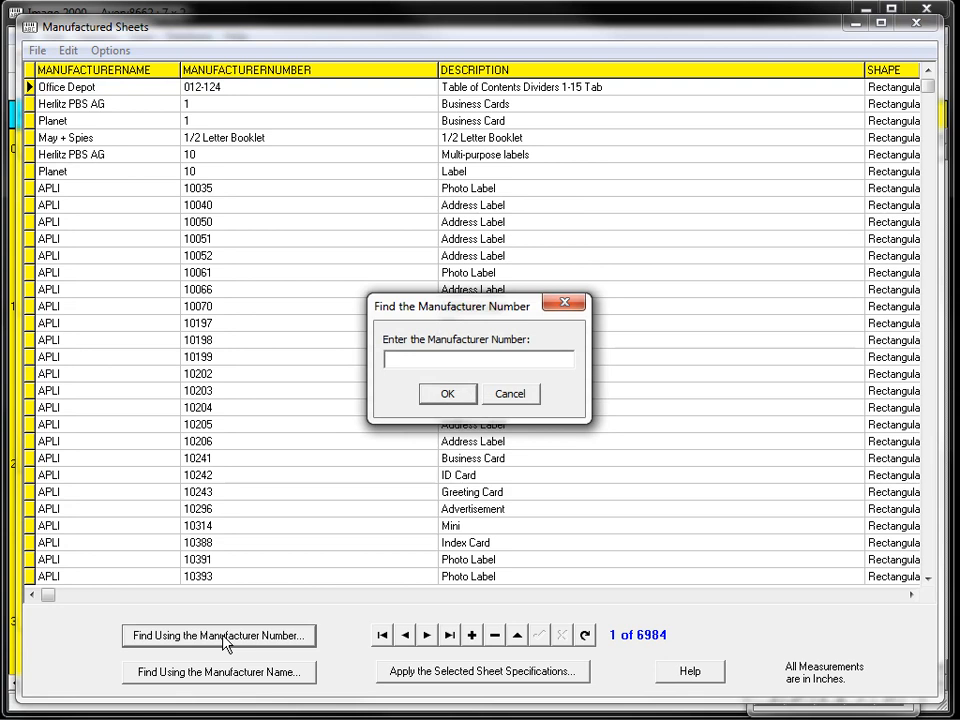
{"action": "type", "text": "8662"}
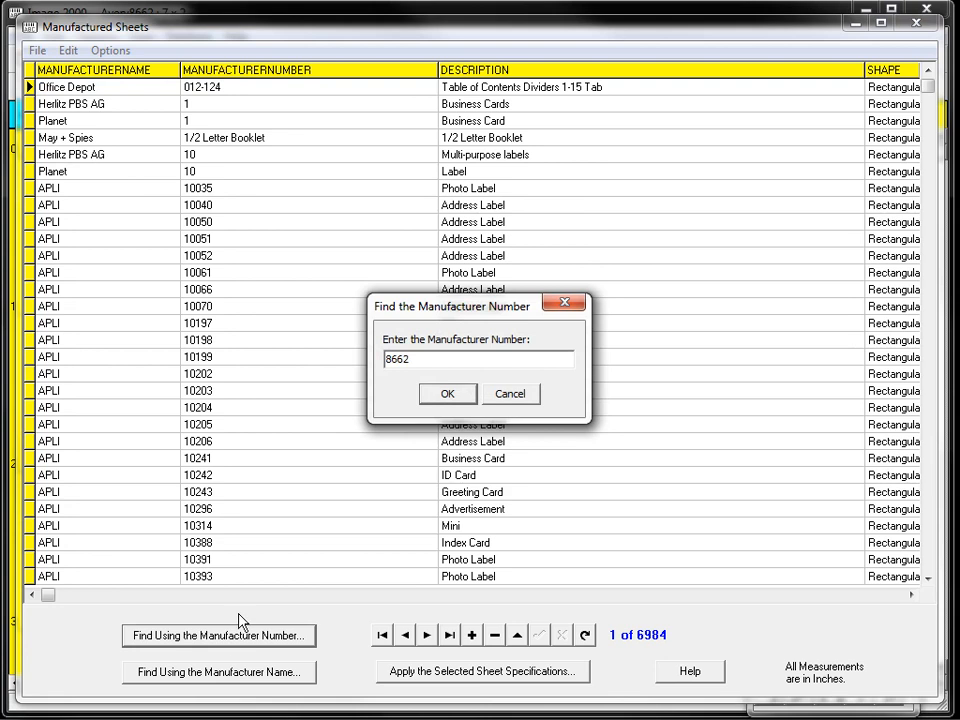
{"action": "left_click", "coordinate": [448, 400]}
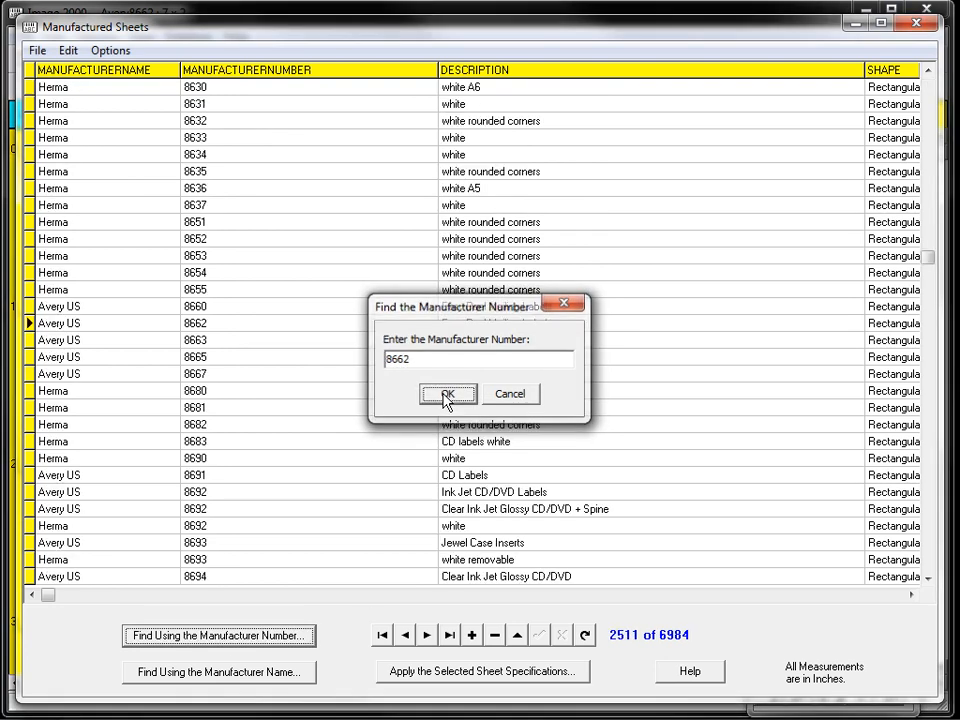
{"action": "left_click", "coordinate": [98, 326]}
{"action": "left_click", "coordinate": [203, 330]}
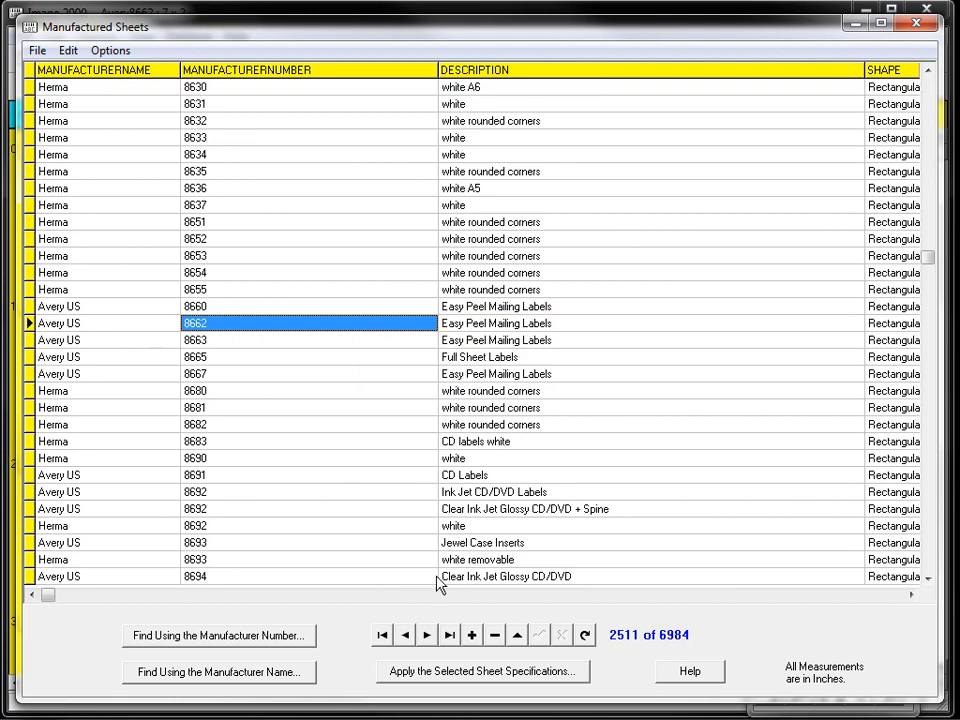
{"action": "left_click", "coordinate": [467, 672]}
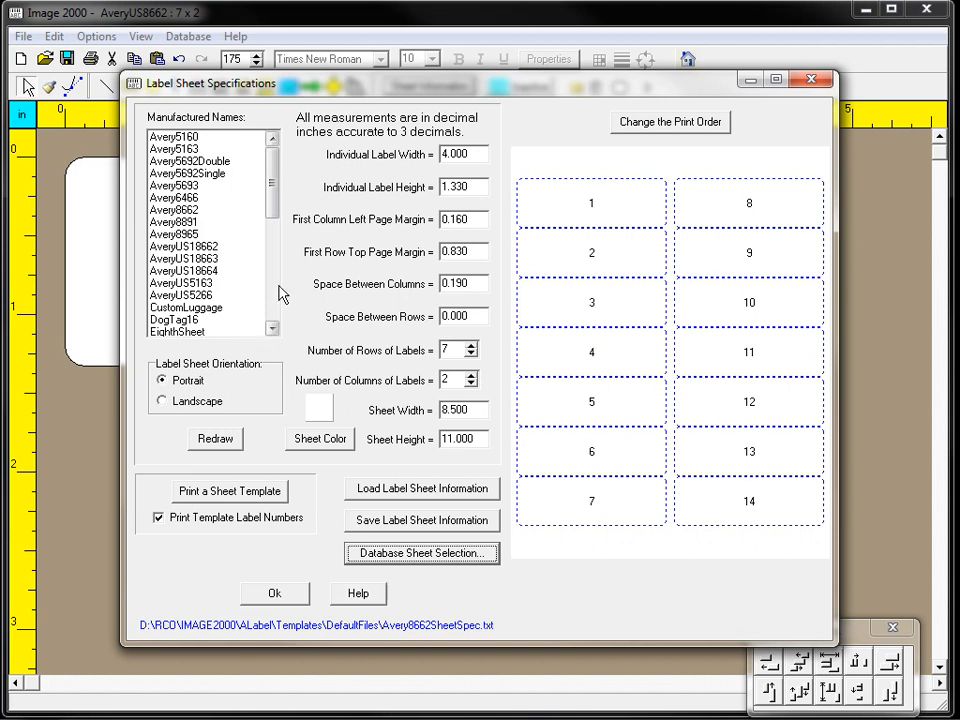
Load the AveryUS18664 sheet specifications and try to save them under the manufactured name MyLabelSheet.
{"action": "left_click", "coordinate": [208, 270]}
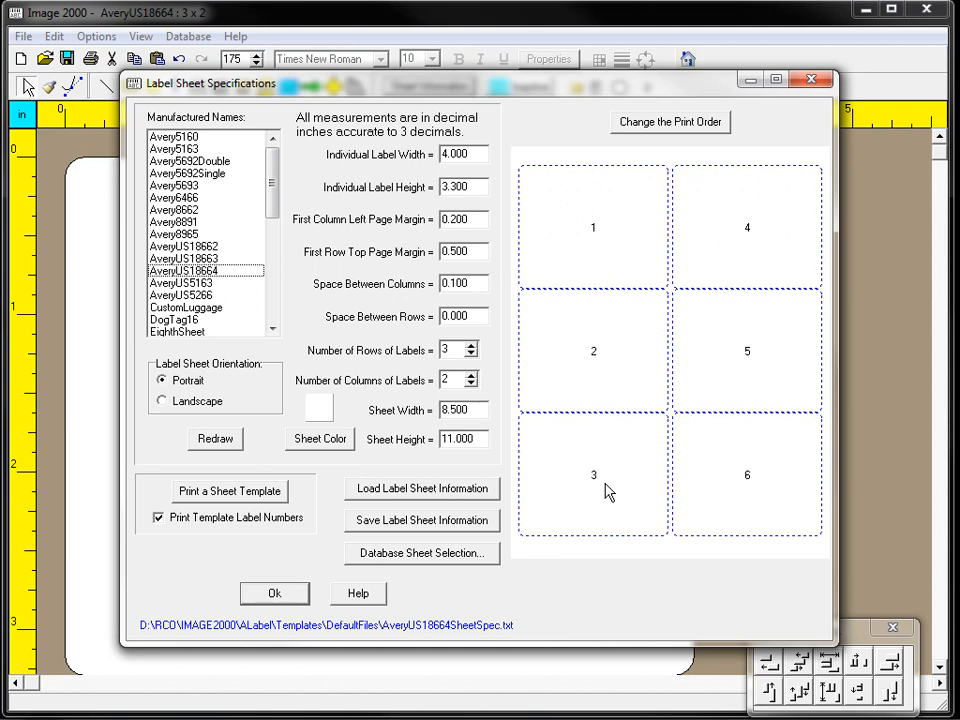
{"action": "left_click", "coordinate": [432, 520]}
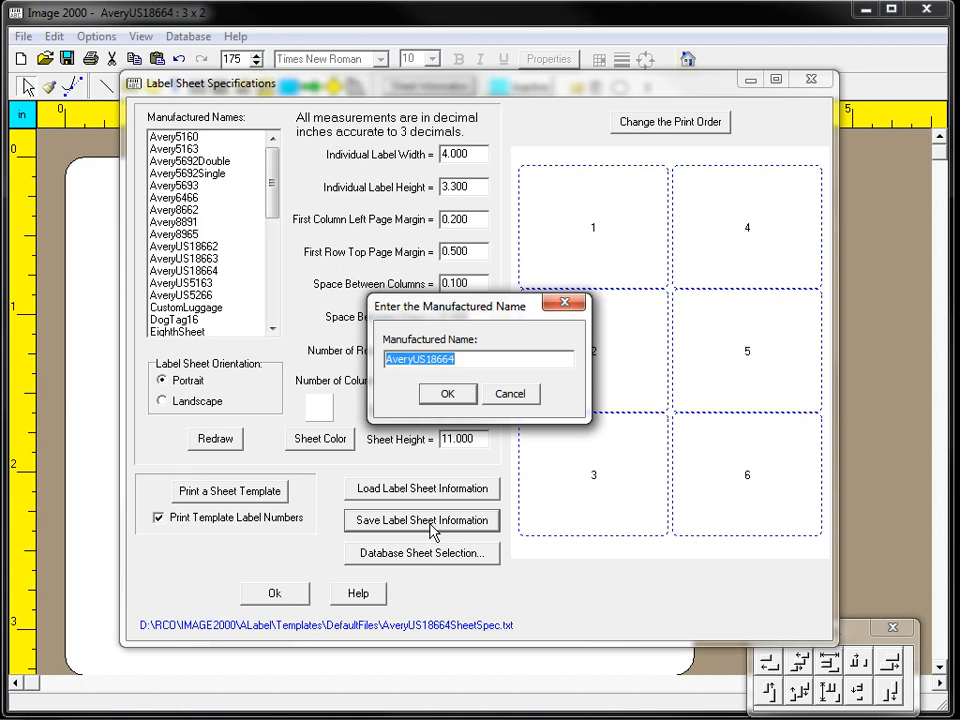
{"action": "type", "text": "MyOd"}
{"action": "key", "text": "BackSpace"}
{"action": "key", "text": "BackSpace"}
{"action": "type", "text": "Lab"}
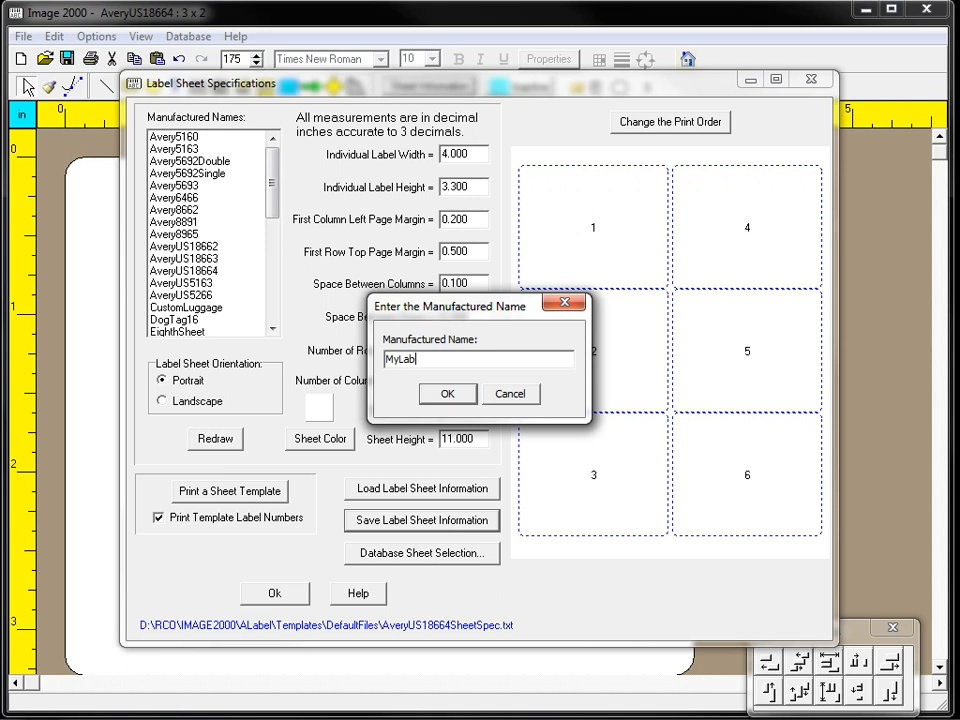
{"action": "type", "text": "elSheet"}
{"action": "left_click", "coordinate": [512, 393]}
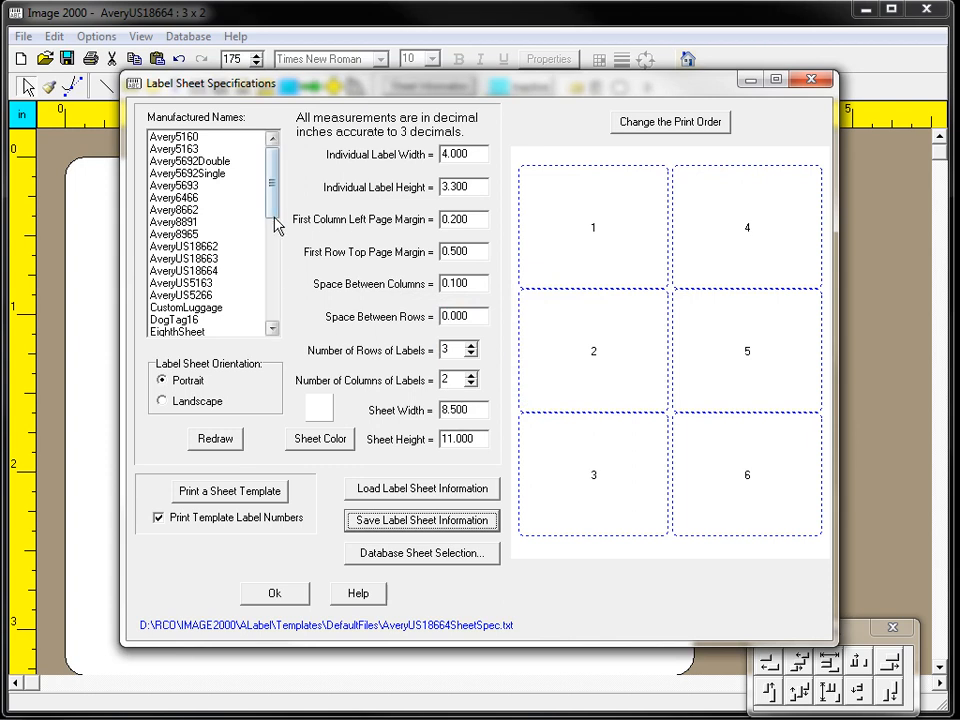
Load the full-page Portrait85By11 sheet specifications.
{"action": "left_click_drag", "start_coordinate": [275, 210], "coordinate": [262, 301]}
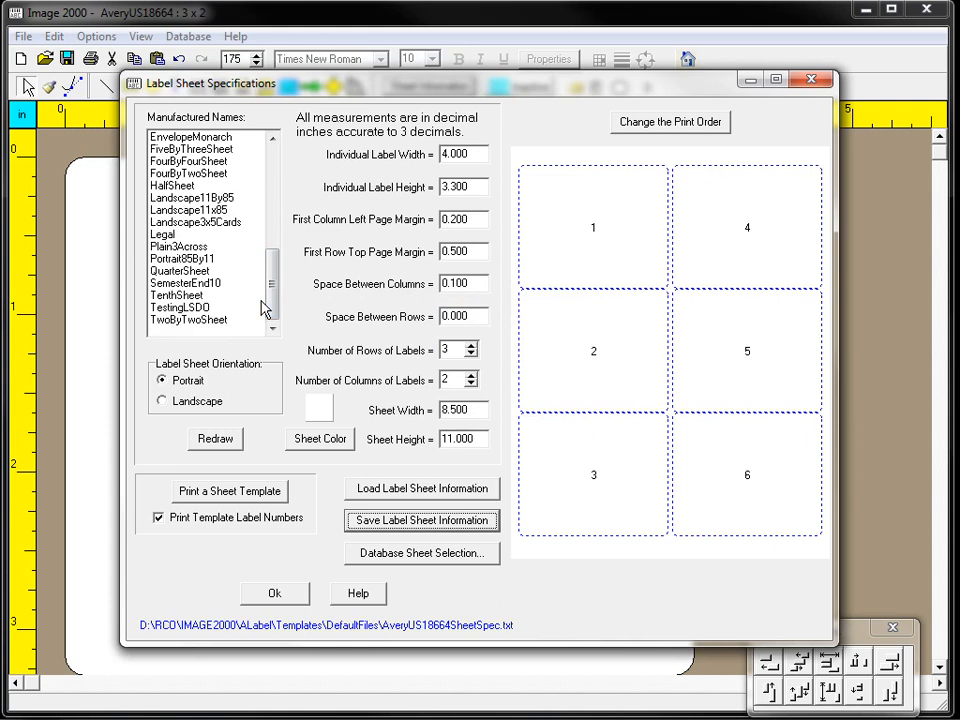
{"action": "left_click", "coordinate": [201, 262]}
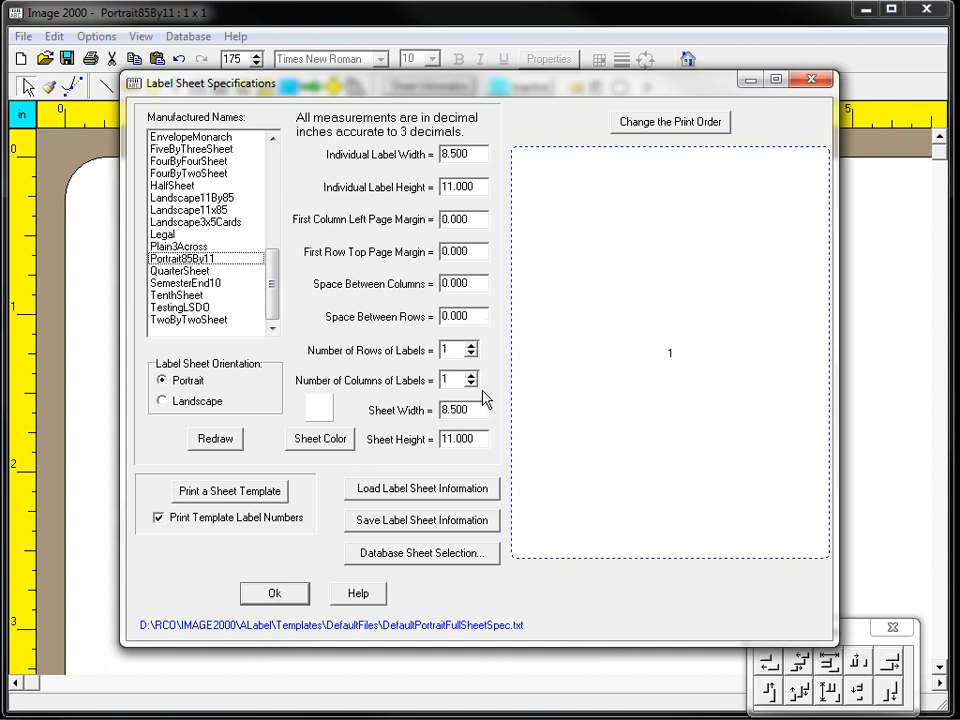
Set the label sheet to Avery5163 and accept the label sheet specifications.
{"action": "left_click_drag", "start_coordinate": [274, 282], "coordinate": [274, 171]}
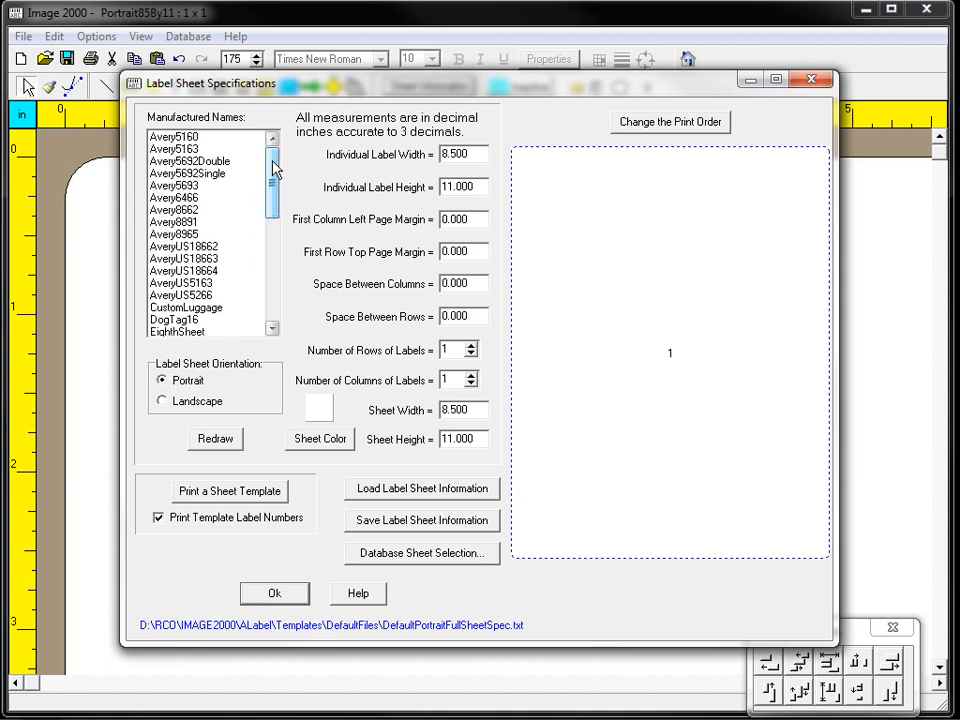
{"action": "left_click", "coordinate": [186, 149]}
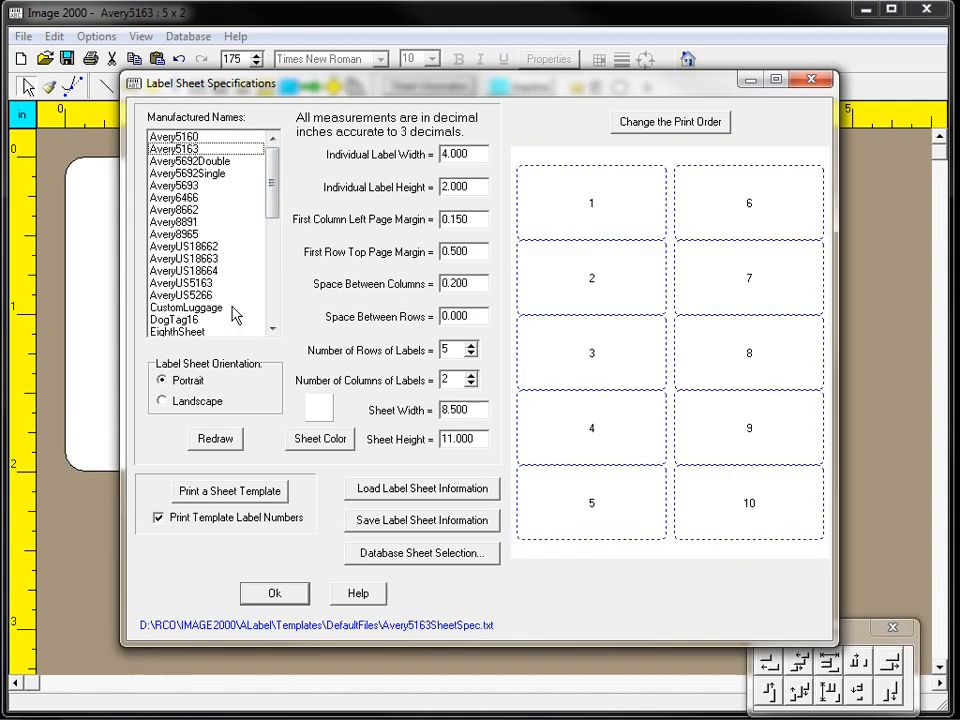
{"action": "left_click", "coordinate": [276, 594]}
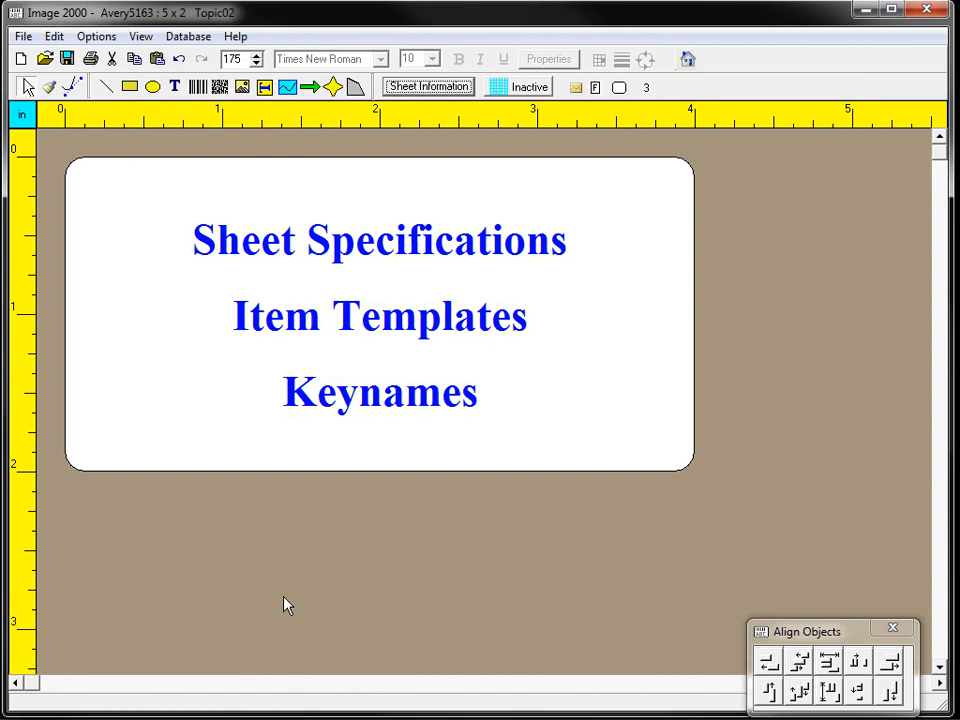
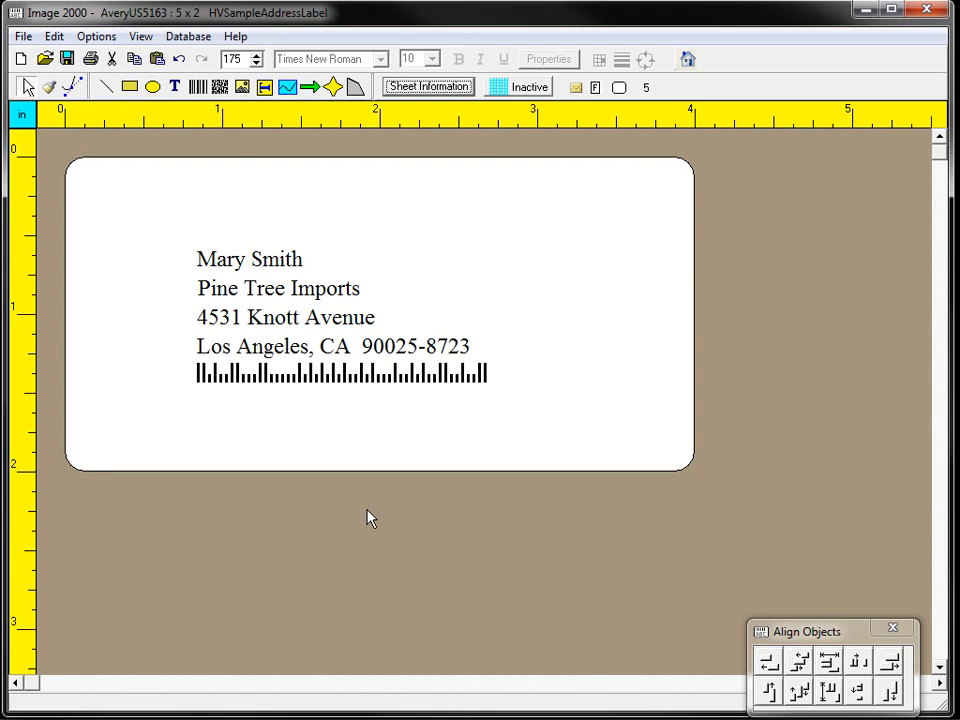
Examine the individual items of the sample address label, from the four text lines to the postal barcode.
{"action": "left_click", "coordinate": [274, 272]}
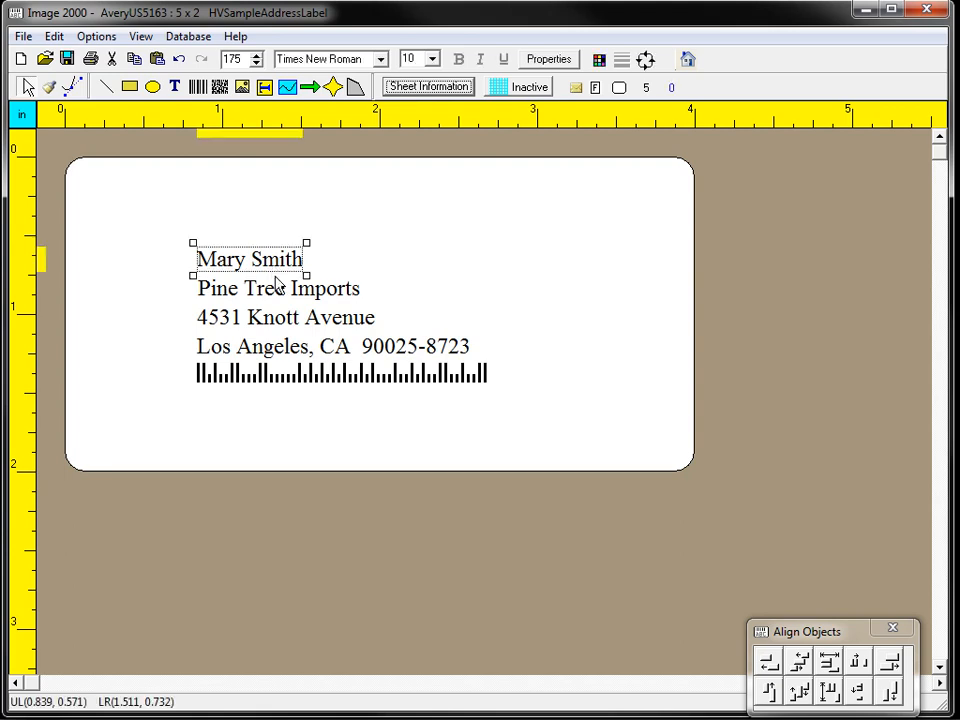
{"action": "left_click", "coordinate": [285, 293]}
{"action": "left_click", "coordinate": [293, 322]}
{"action": "left_click", "coordinate": [297, 348]}
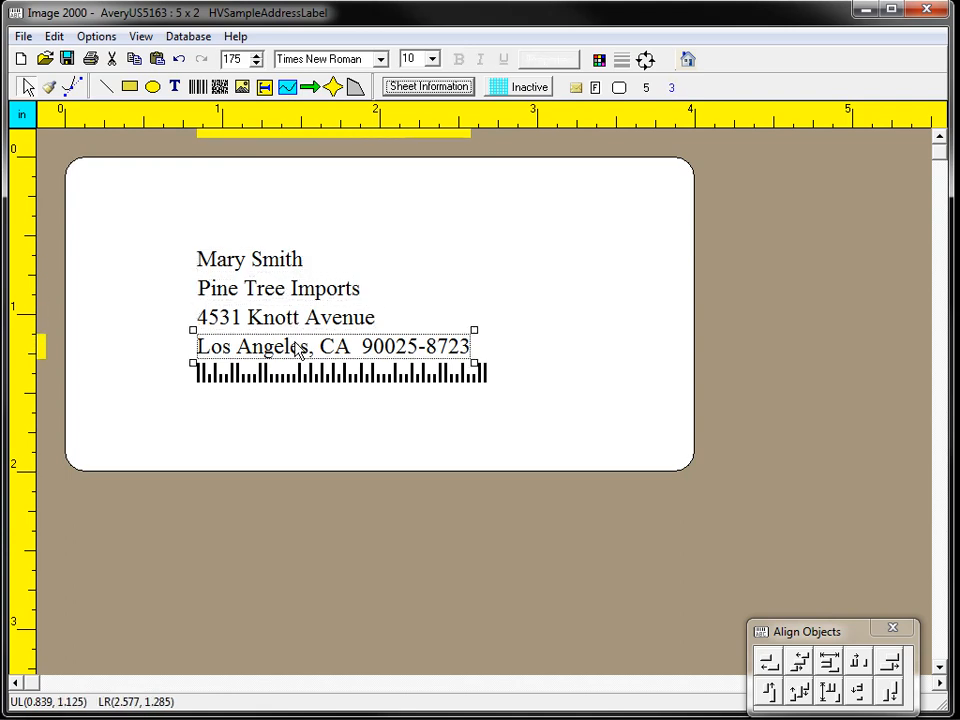
{"action": "left_click", "coordinate": [340, 385]}
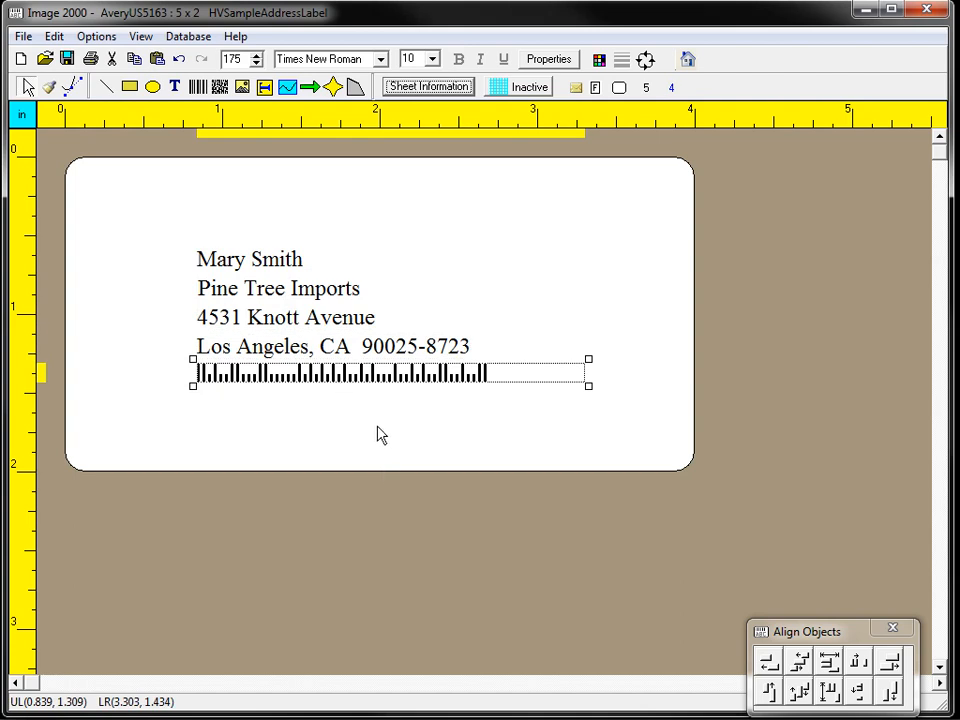
{"action": "left_click", "coordinate": [396, 545]}
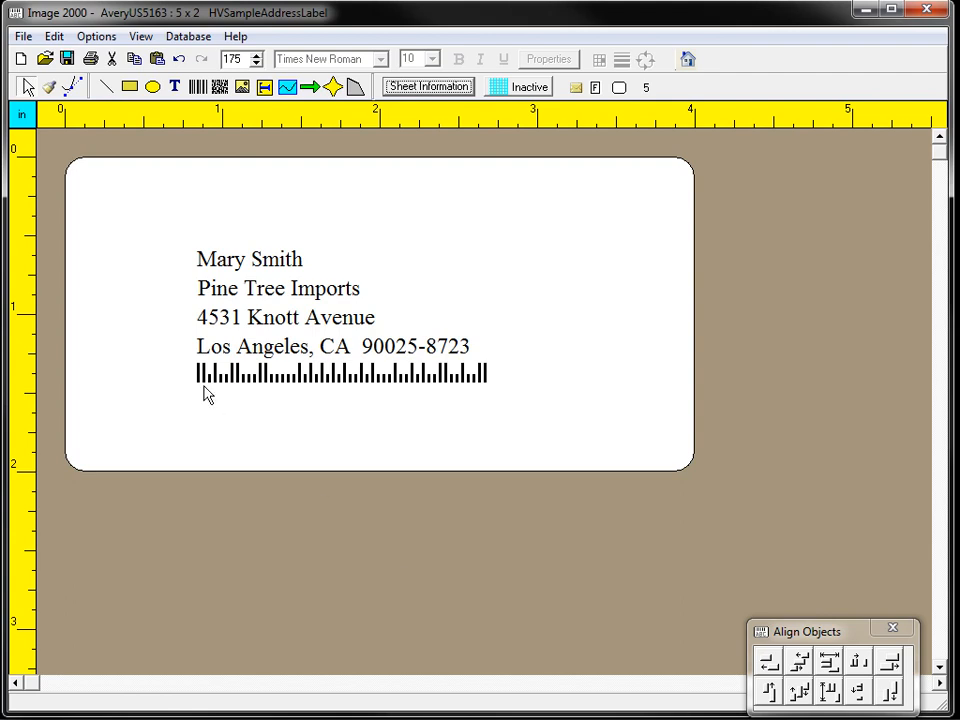
Open the recent template HVSampleFolderLabelItemsTemplate.txt and inspect its Folder Title text item.
{"action": "left_click", "coordinate": [22, 36]}
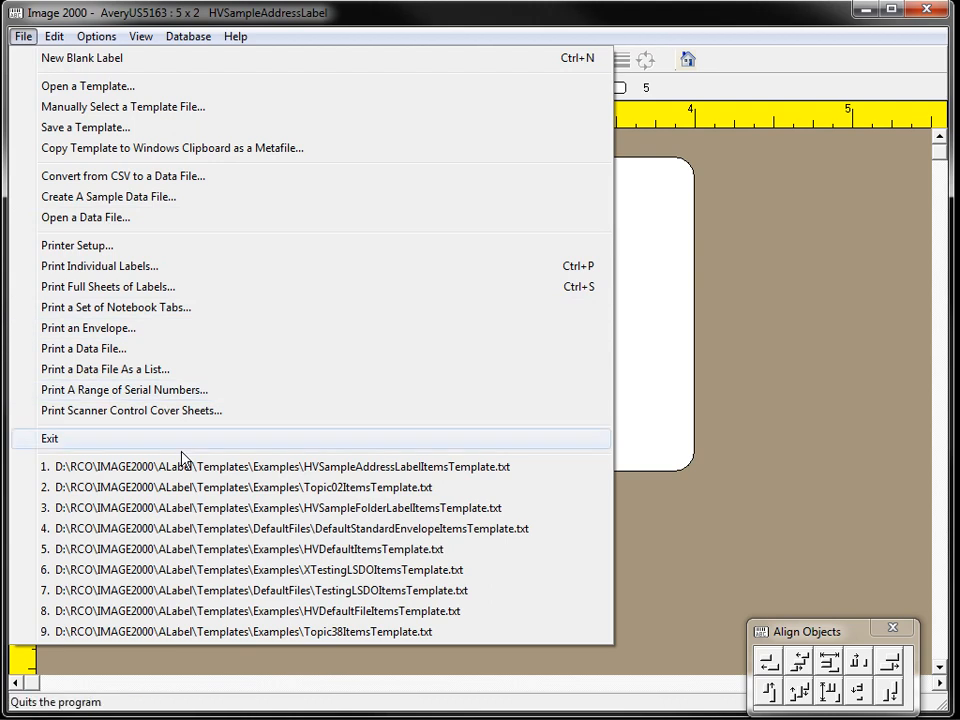
{"action": "left_click", "coordinate": [193, 508]}
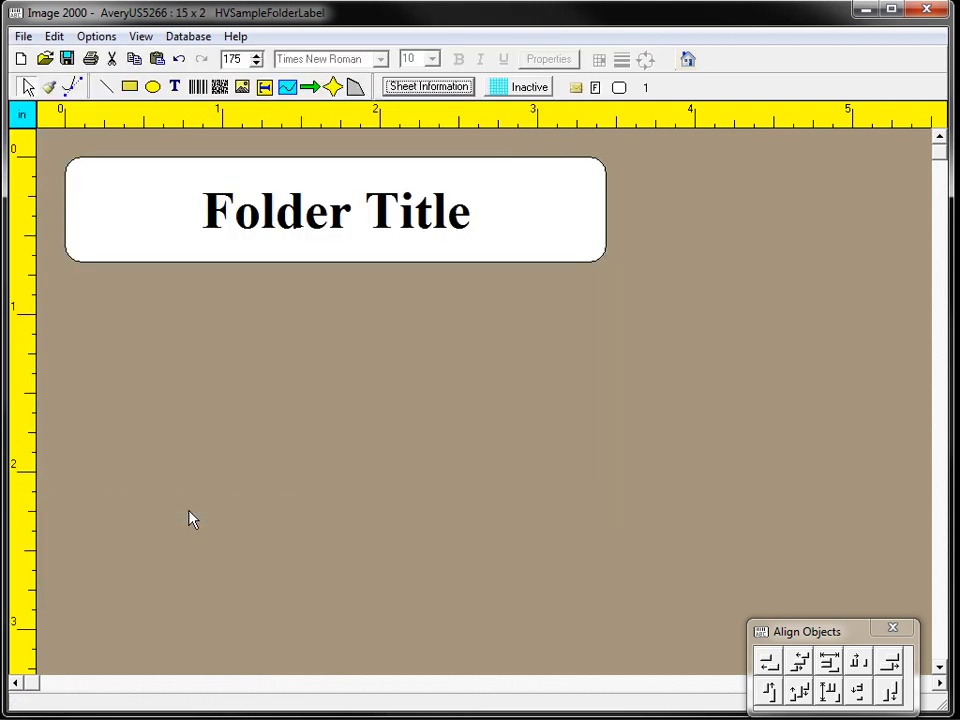
{"action": "left_click", "coordinate": [347, 238]}
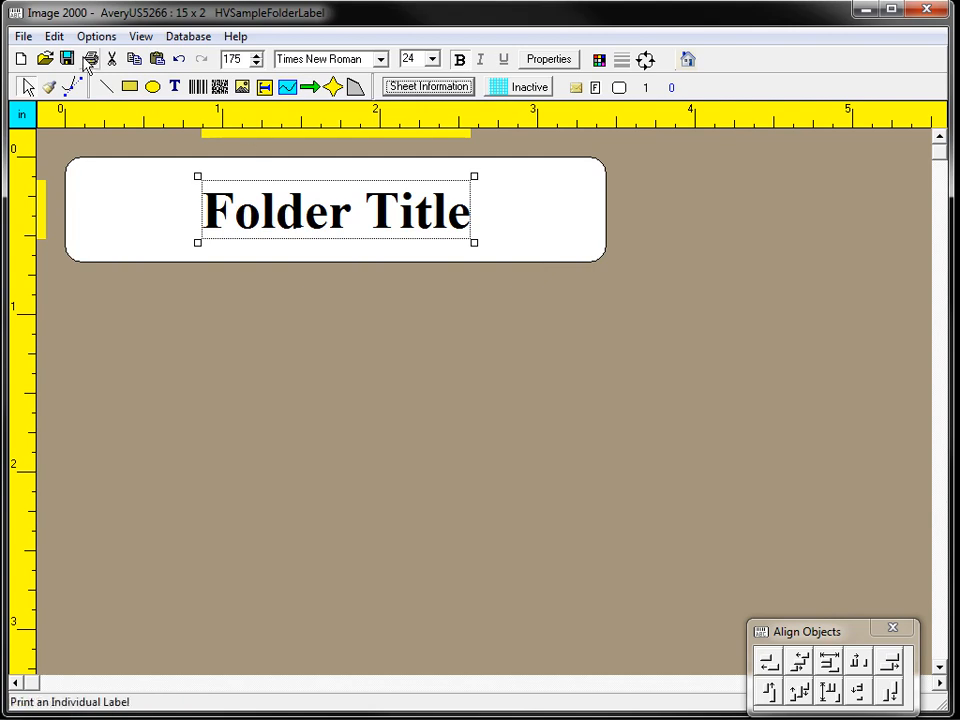
Reopen the recent template HVSampleAddressLabelItemsTemplate.txt.
{"action": "left_click", "coordinate": [20, 37]}
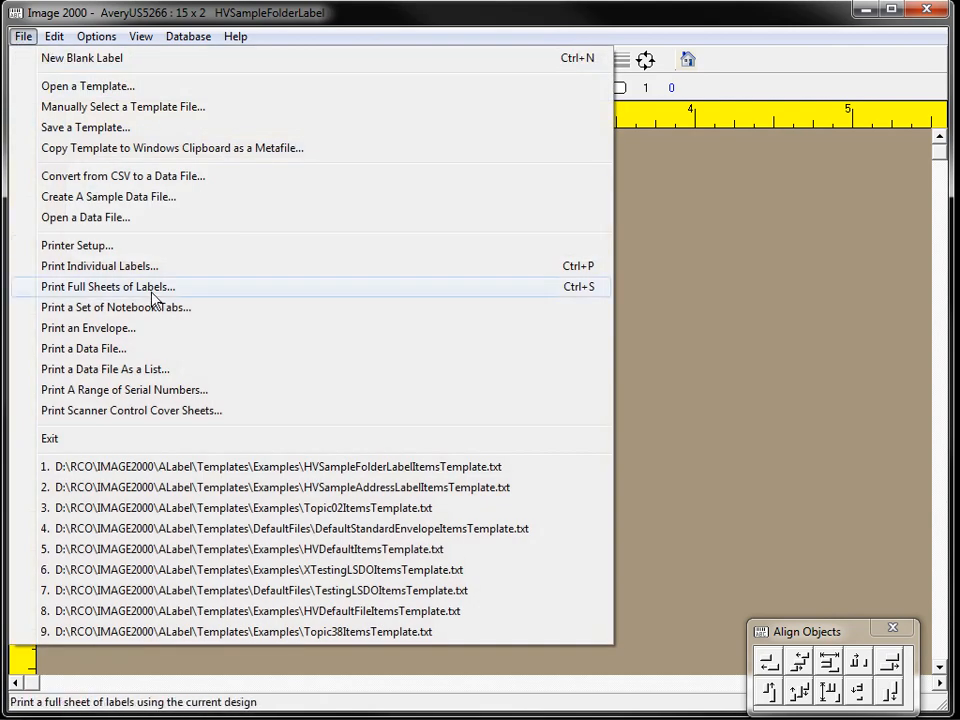
{"action": "left_click", "coordinate": [208, 490]}
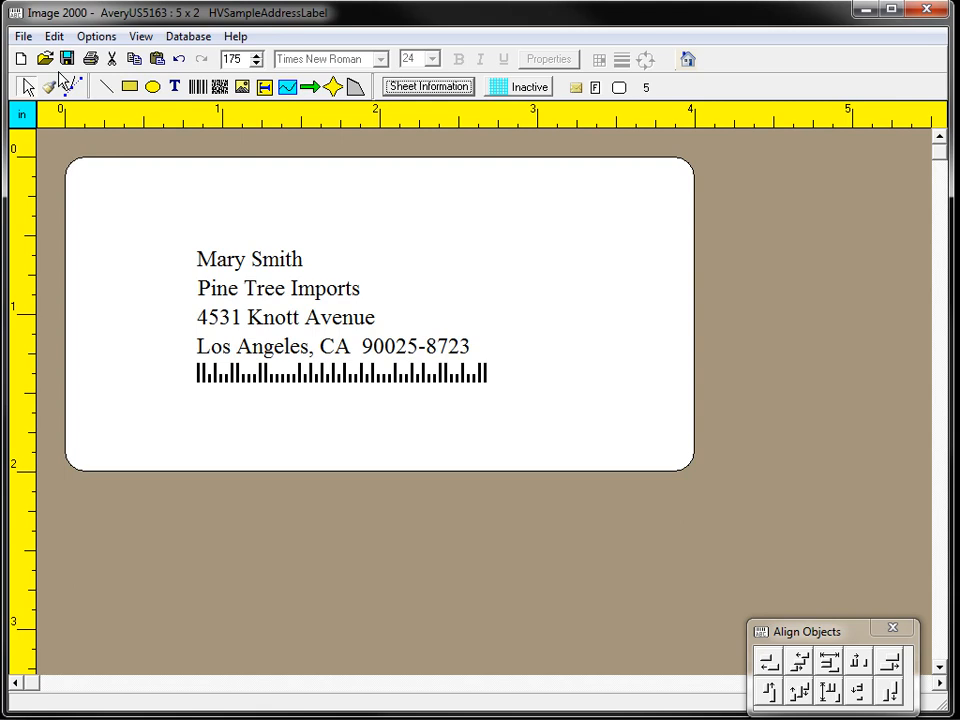
Try to save the address label with keyname MyFirstExample, including its sheet specification information, as MyFirstExampleItemsTemplate.txt in the Examples folder.
{"action": "left_click", "coordinate": [23, 37]}
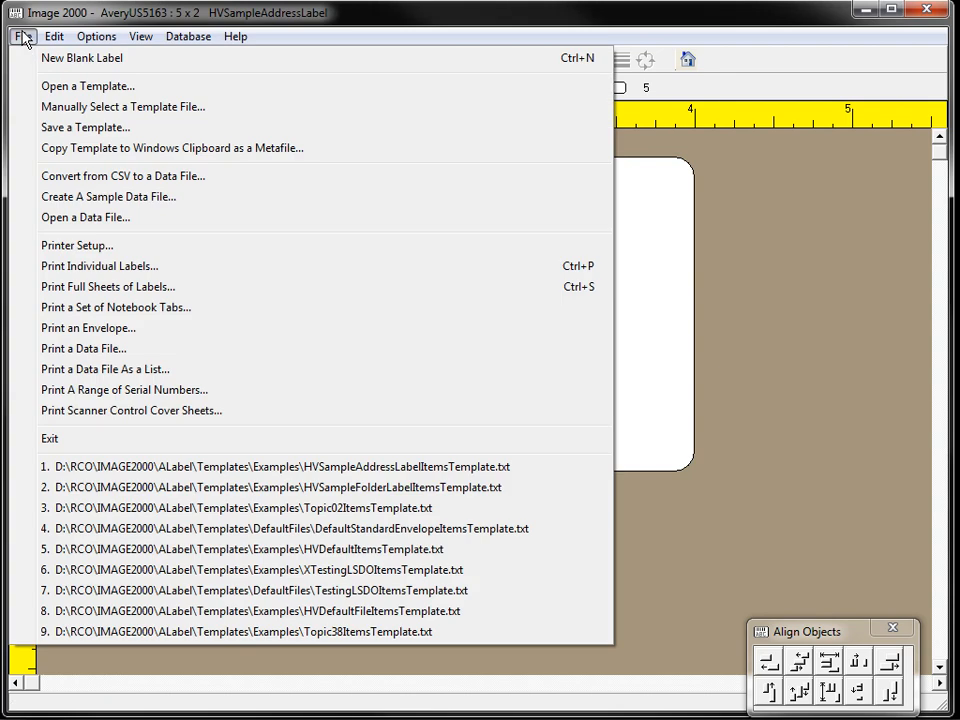
{"action": "left_click", "coordinate": [53, 128]}
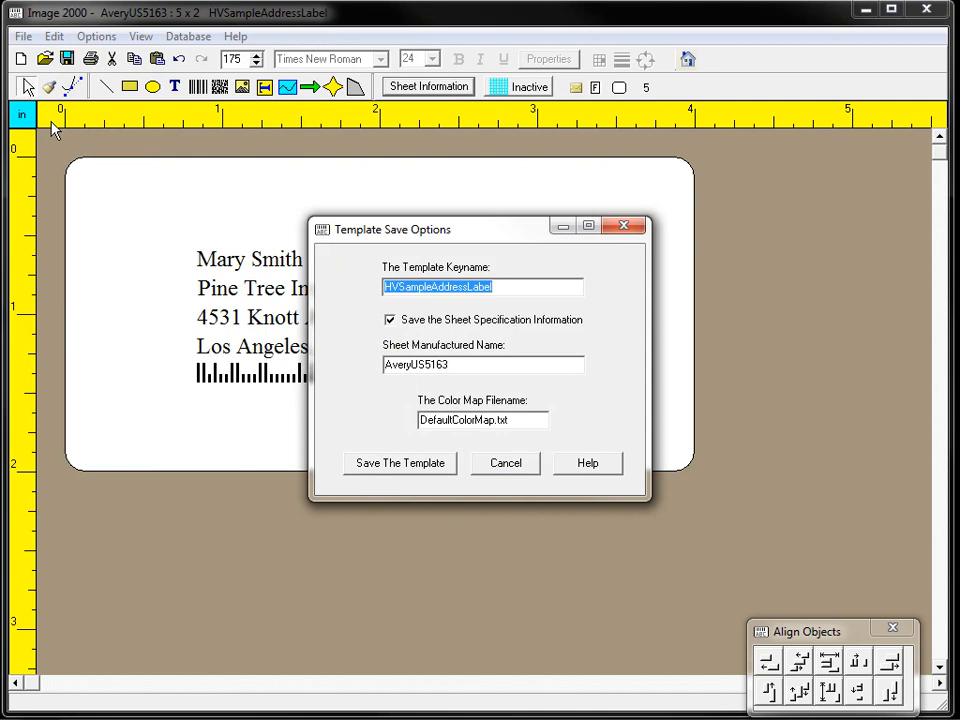
{"action": "type", "text": "My"}
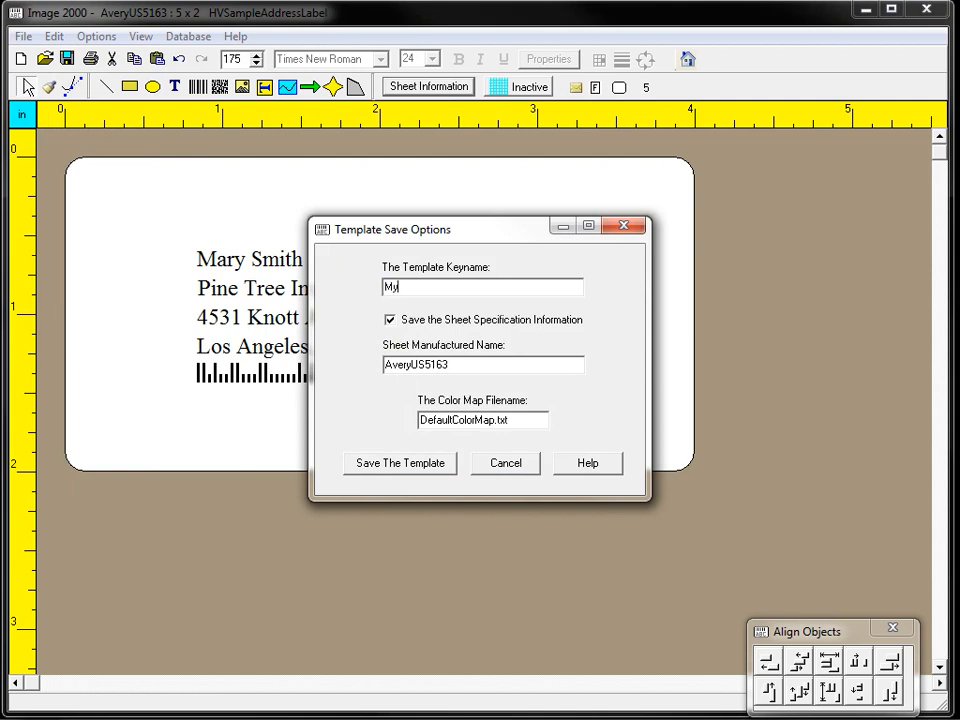
{"action": "type", "text": "FirstExample"}
{"action": "left_click", "coordinate": [429, 322]}
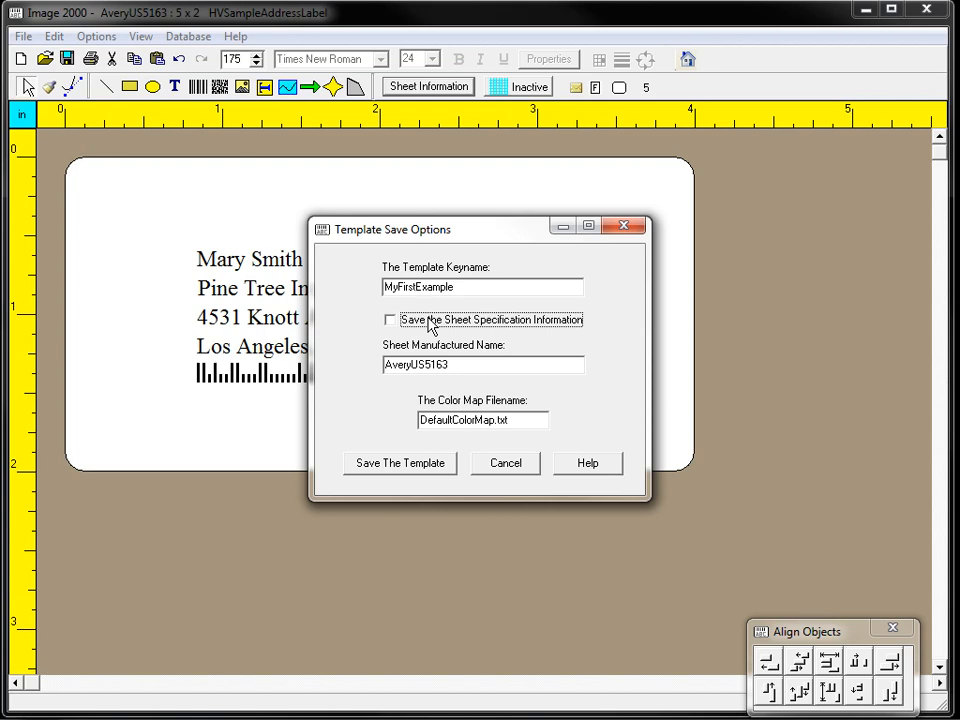
{"action": "left_click", "coordinate": [429, 325]}
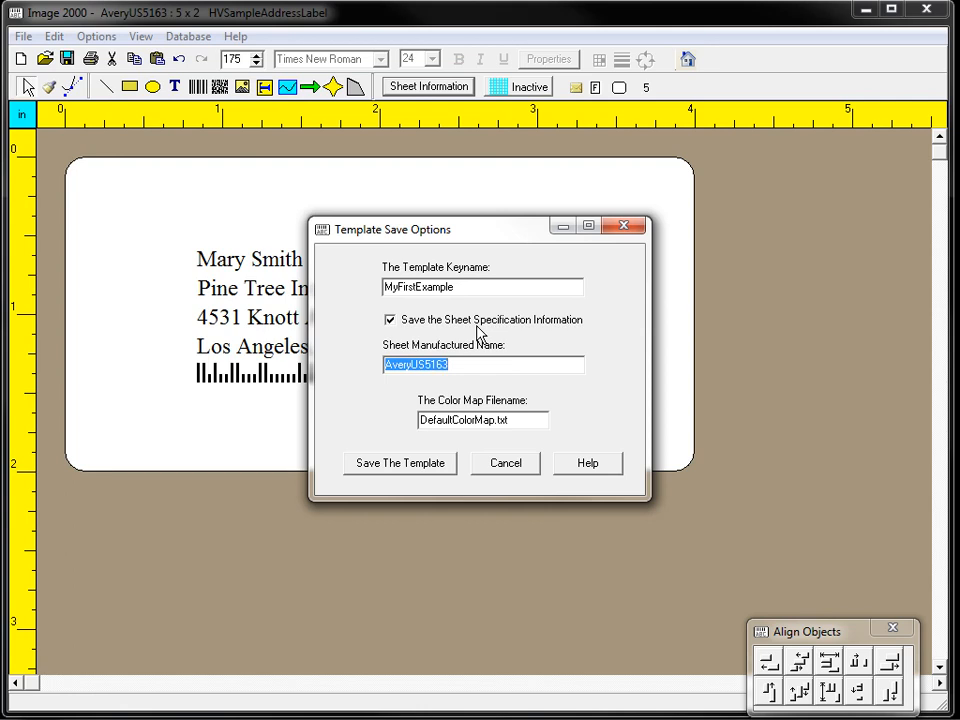
{"action": "left_click", "coordinate": [394, 466]}
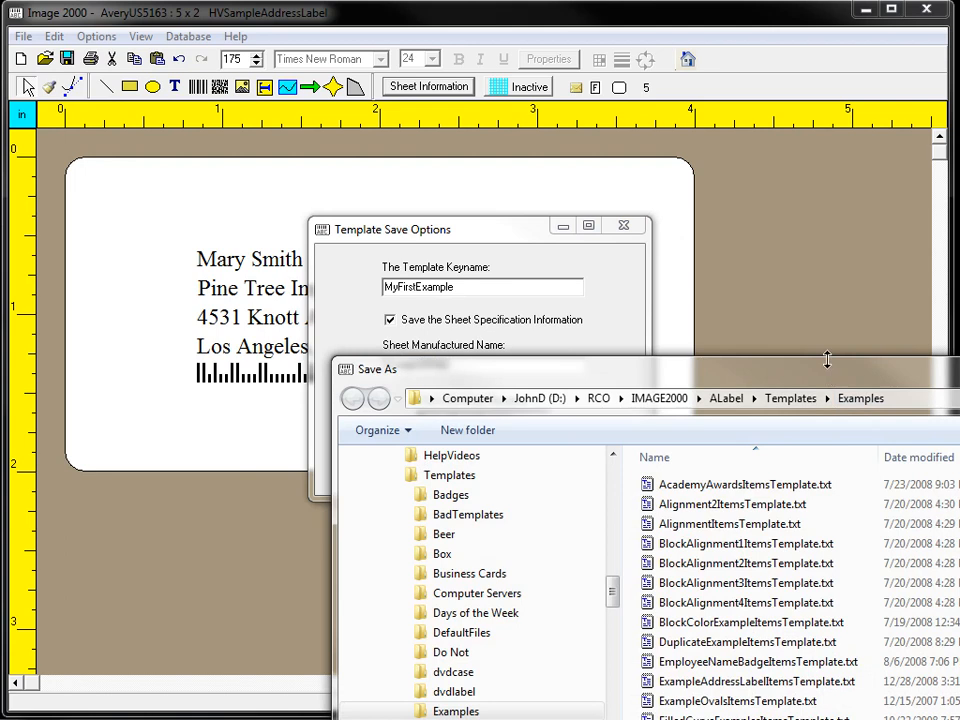
{"action": "left_click_drag", "start_coordinate": [824, 378], "coordinate": [533, 157]}
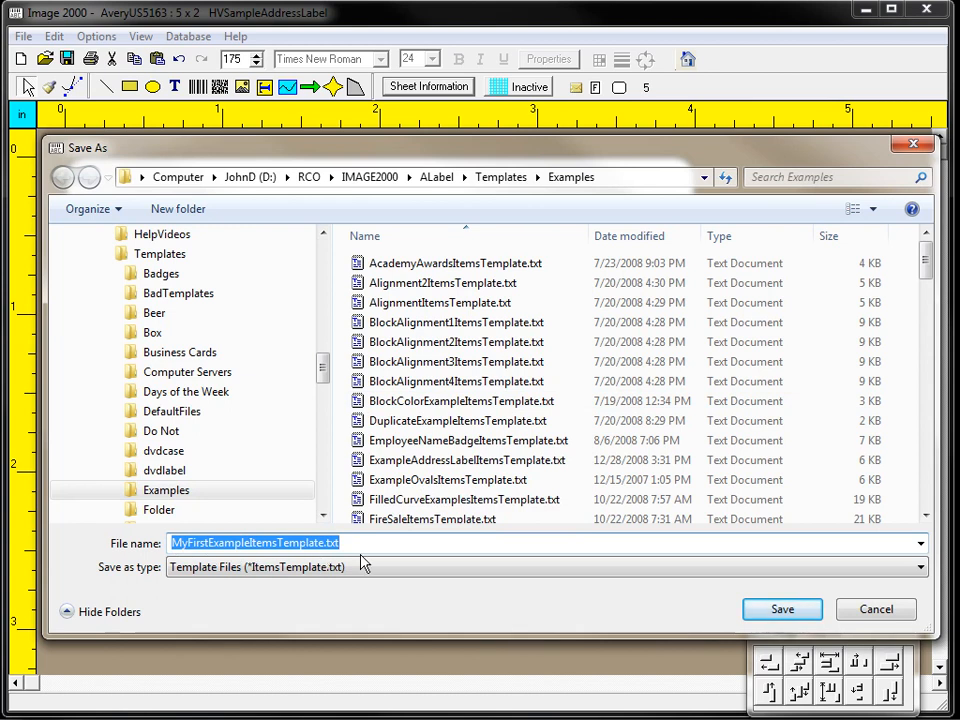
{"action": "left_click", "coordinate": [874, 610]}
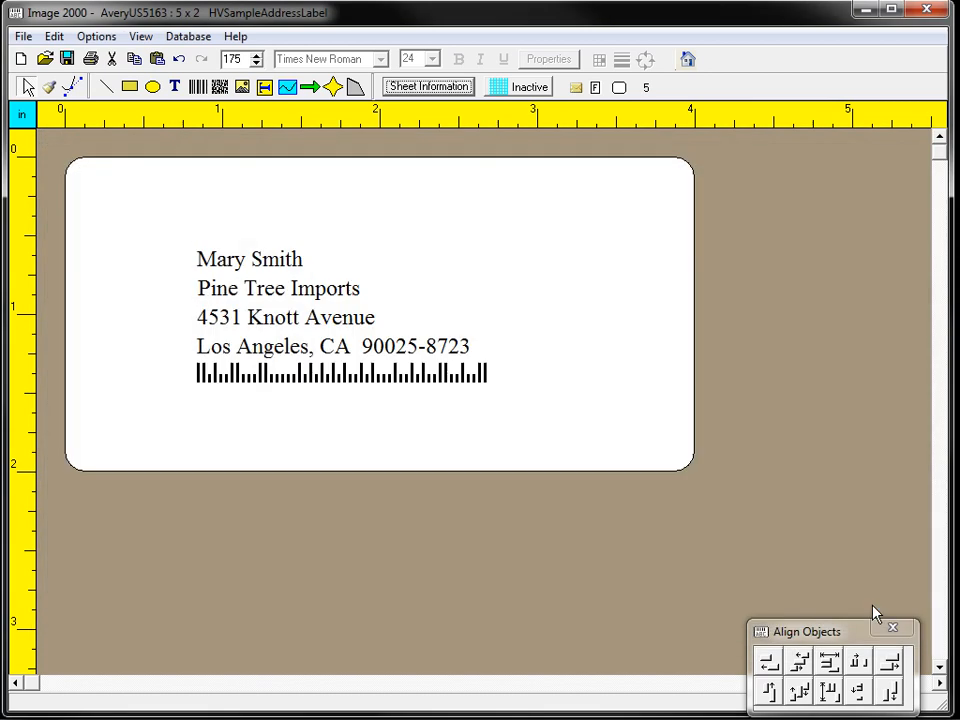